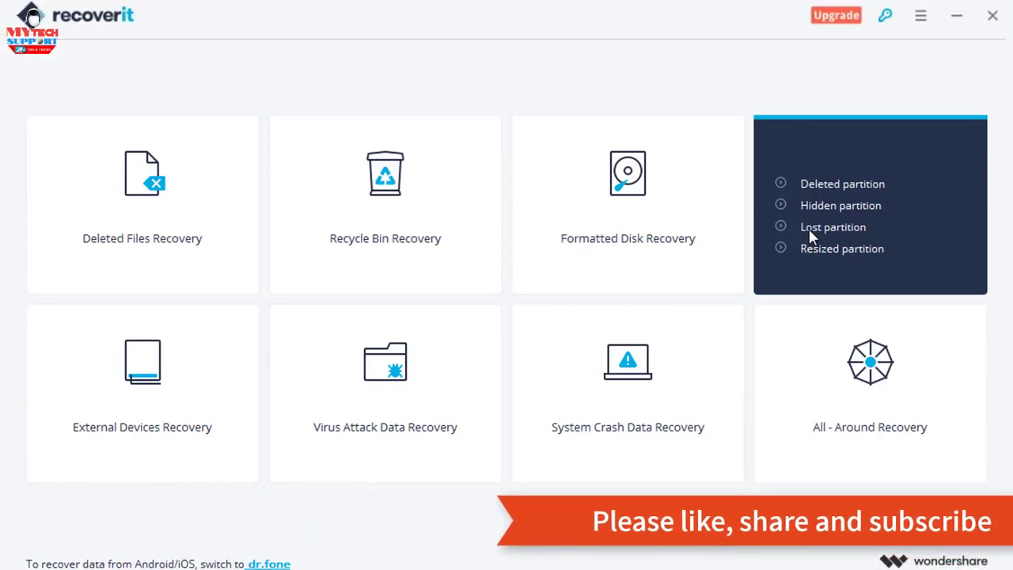
Open the External Devices Recovery mode and dismiss the AutoPlay window for the SD card.
mouse_move(156, 414)
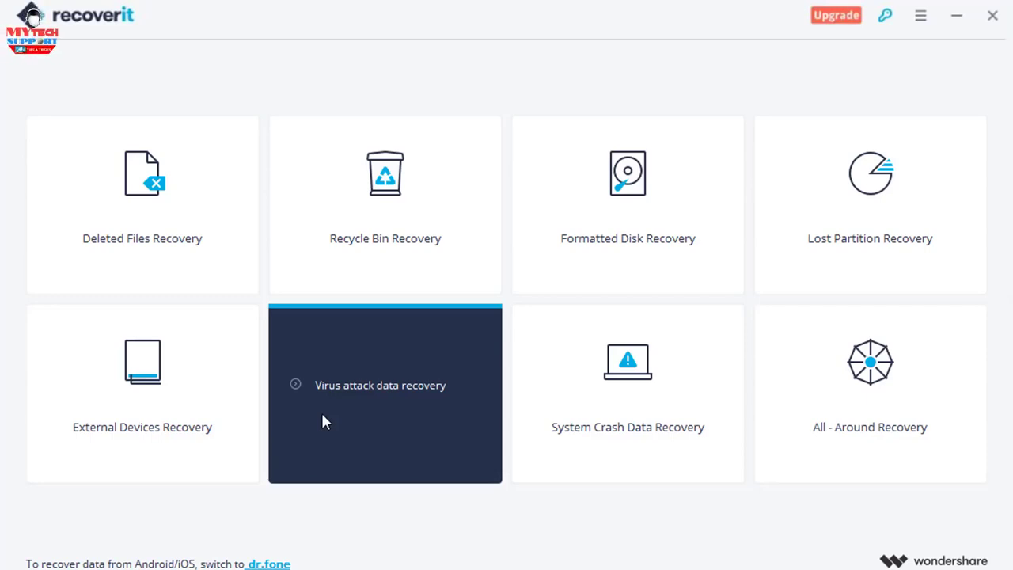
mouse_move(663, 427)
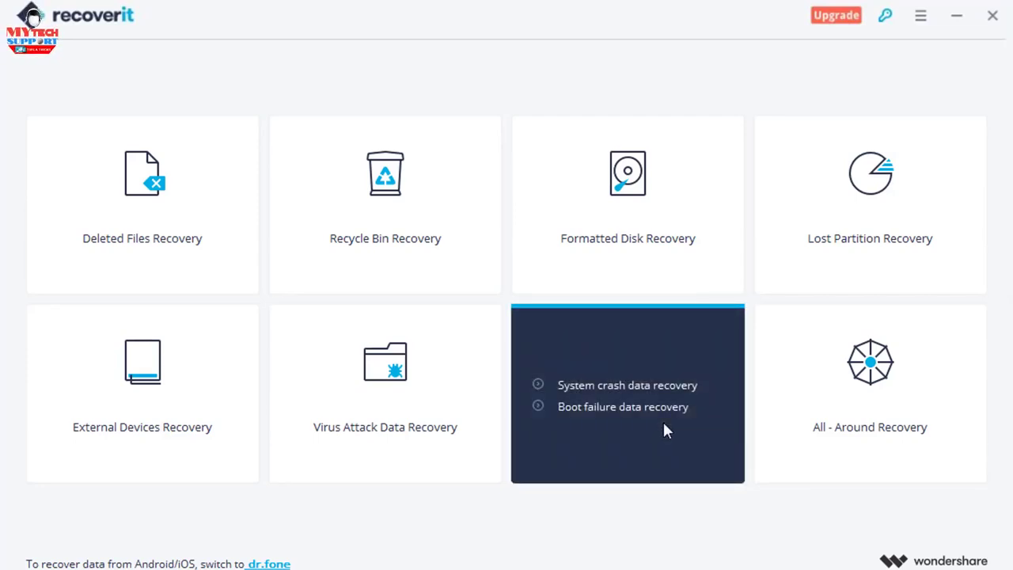
mouse_move(863, 446)
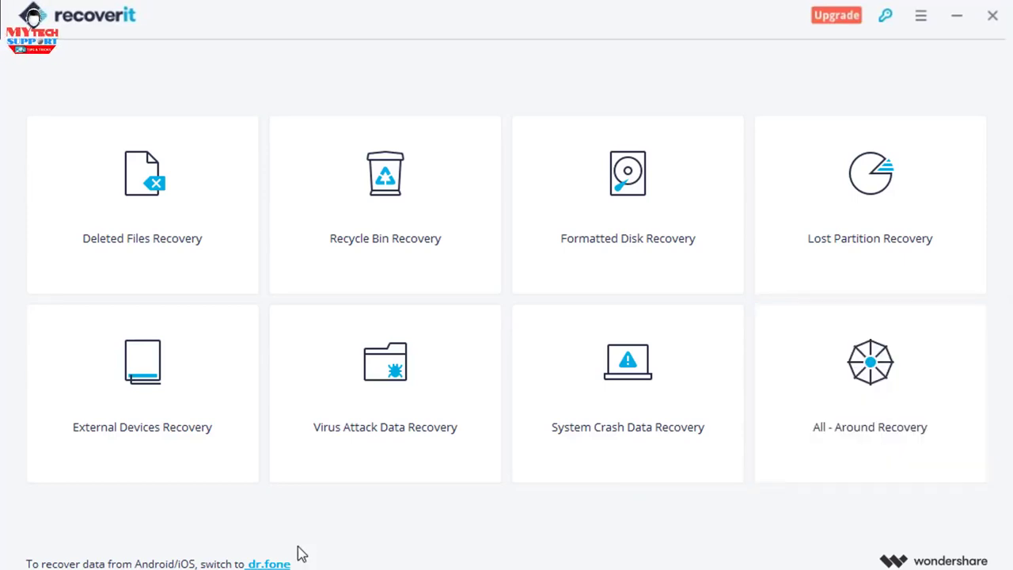
mouse_move(89, 353)
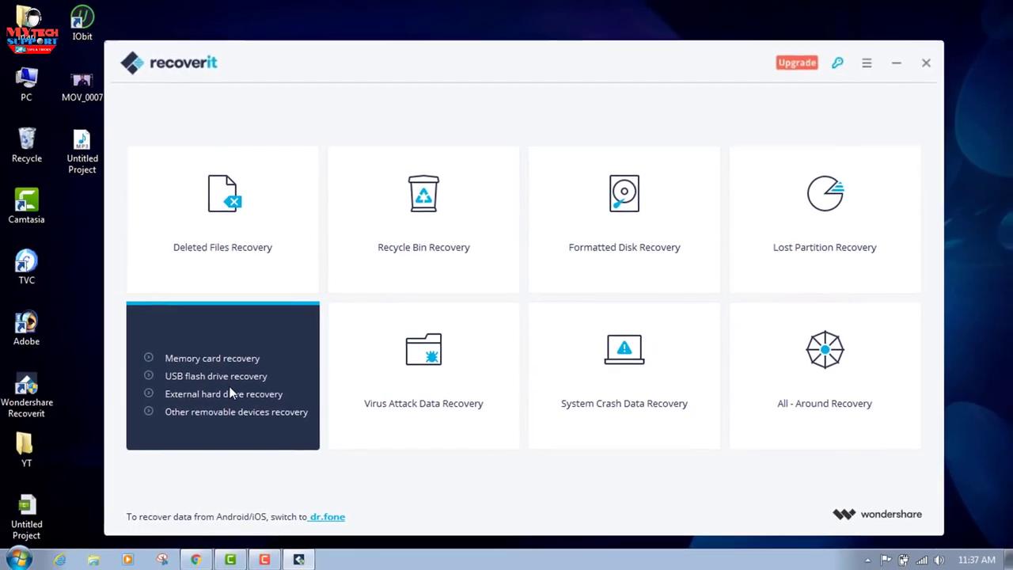
left_click(230, 388)
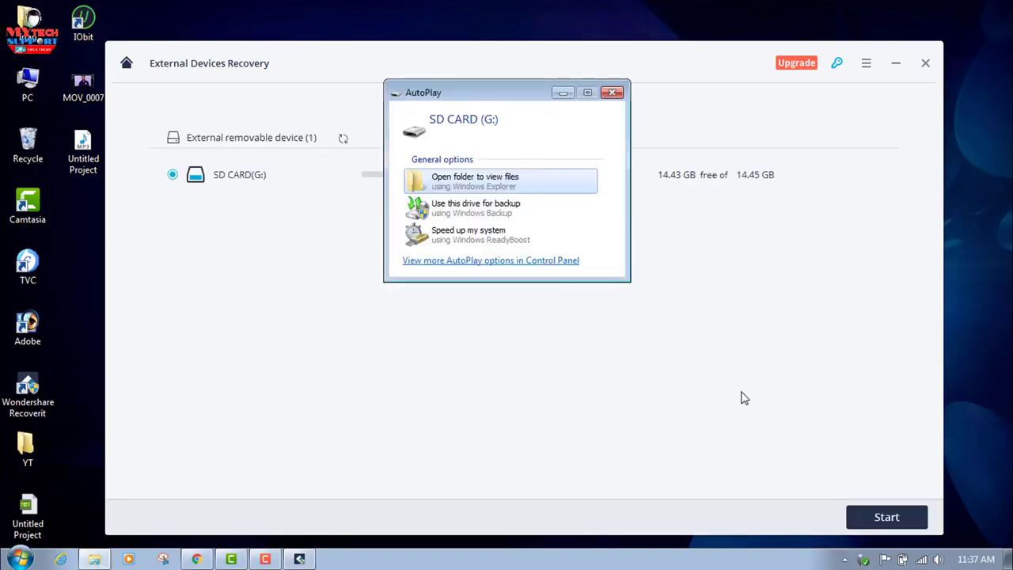
left_click(612, 93)
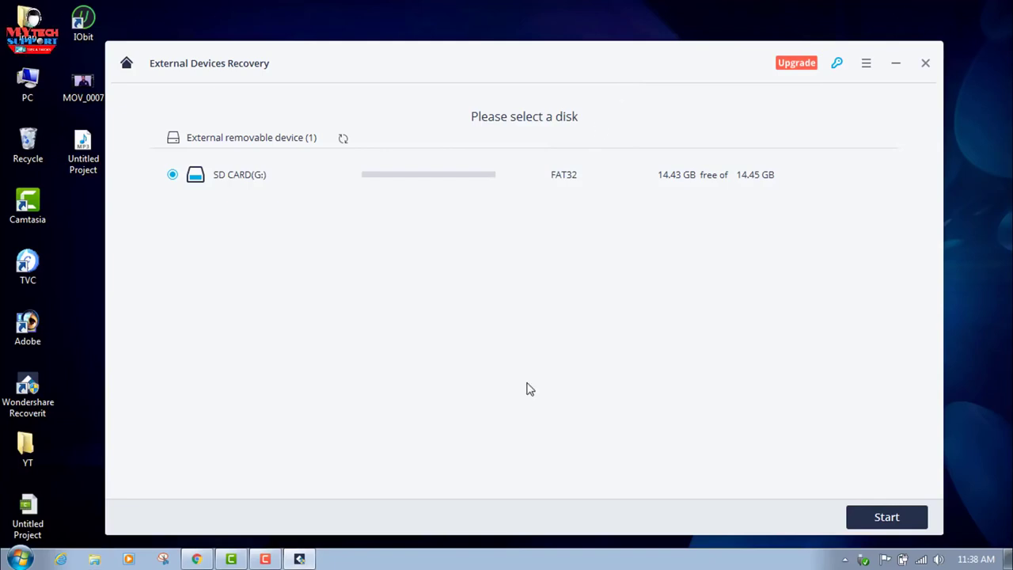
Open SD CARD (G:) in Windows Explorer and copy the nine selected pictures into it from the PC Wallpaper folder on Media (E:).
double_click(45, 83)
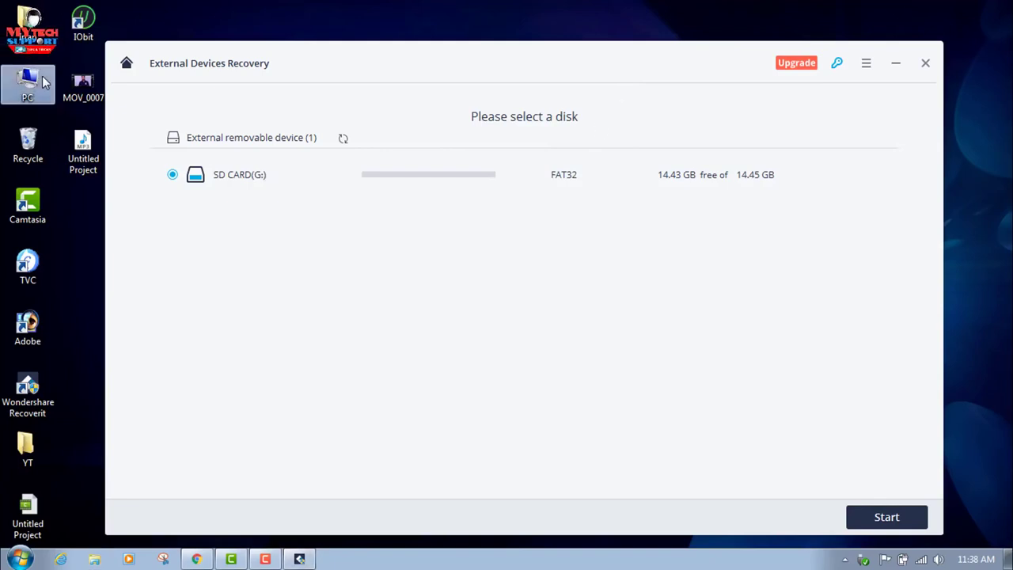
double_click(725, 247)
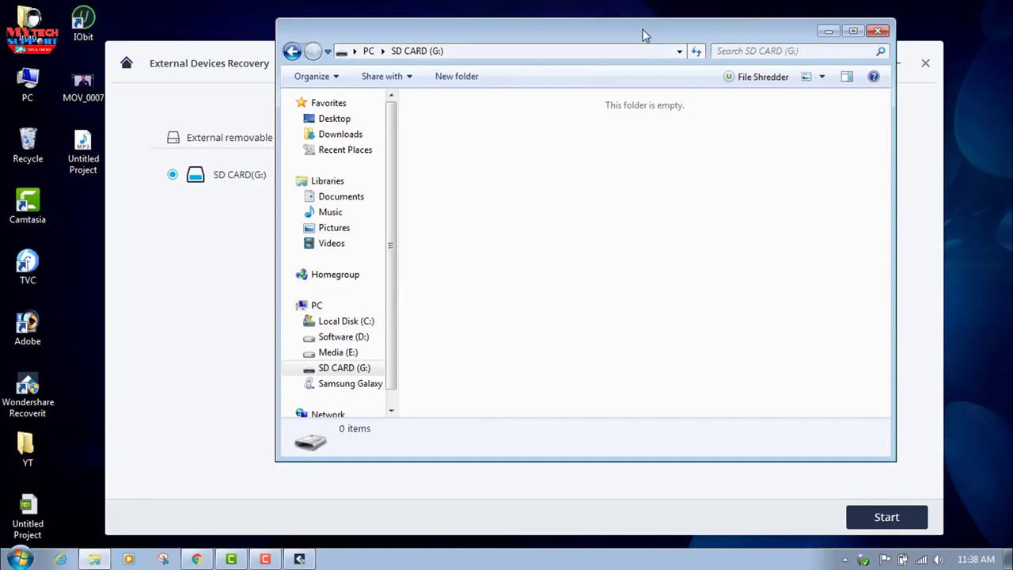
left_click_drag(643, 35, 466, 240)
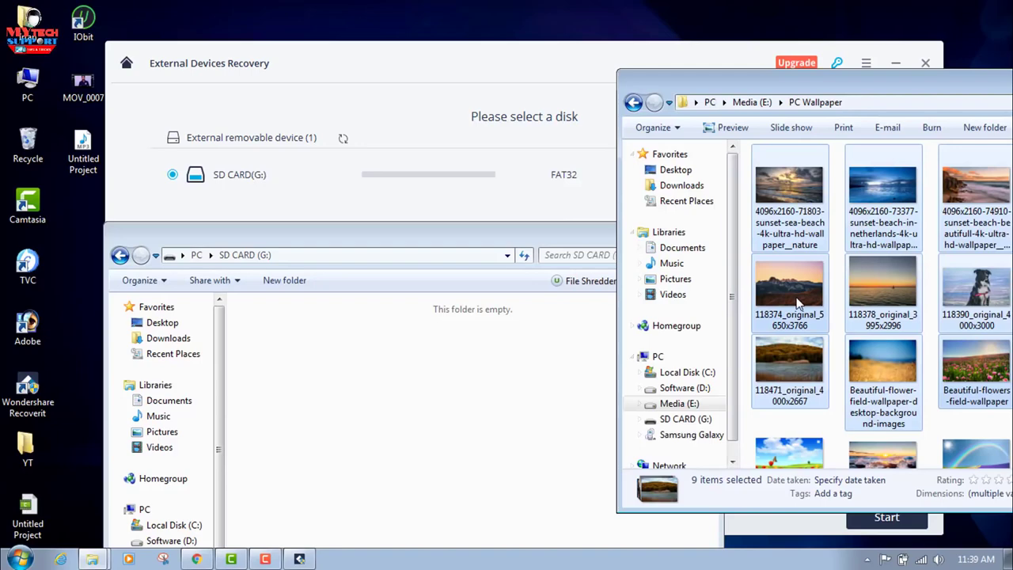
left_click_drag(799, 304, 400, 403)
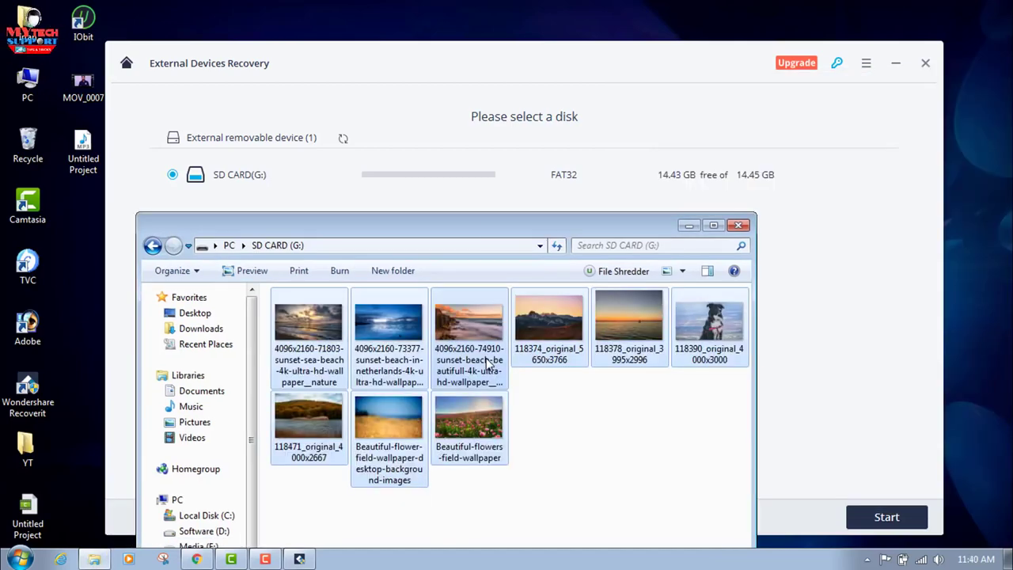
Delete all nine copied pictures from SD CARD (G:) and confirm the deletion.
right_click(486, 361)
left_click(522, 308)
left_click(576, 292)
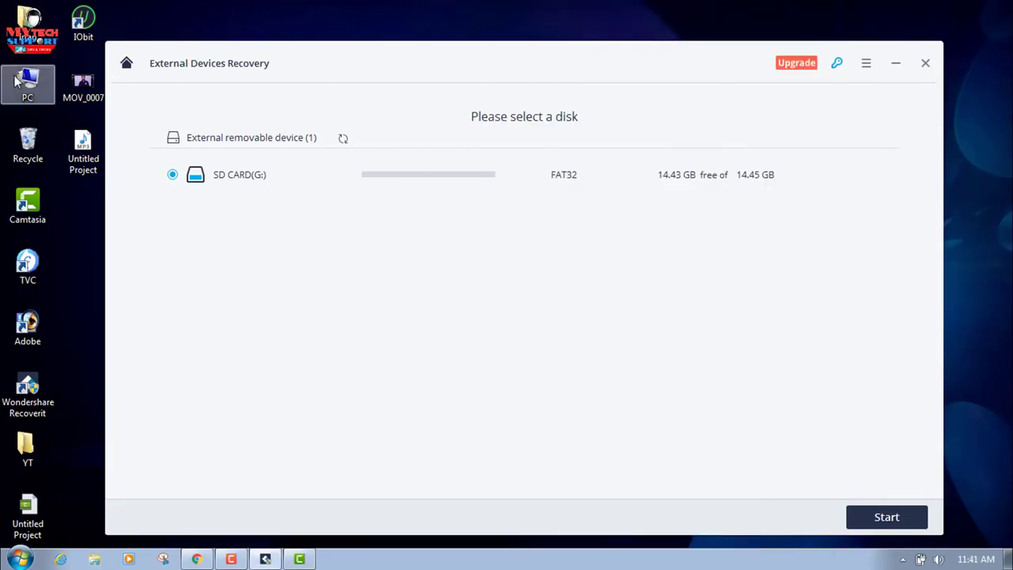
Reopen SD CARD (G:) in Windows Explorer to check its contents, and start the recovery scan of the card.
double_click(27, 79)
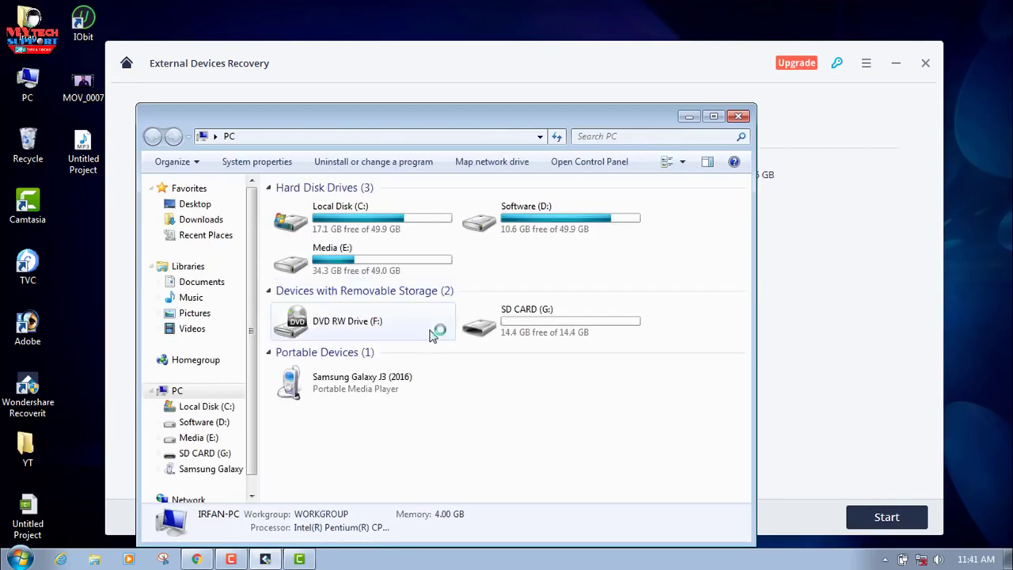
double_click(529, 332)
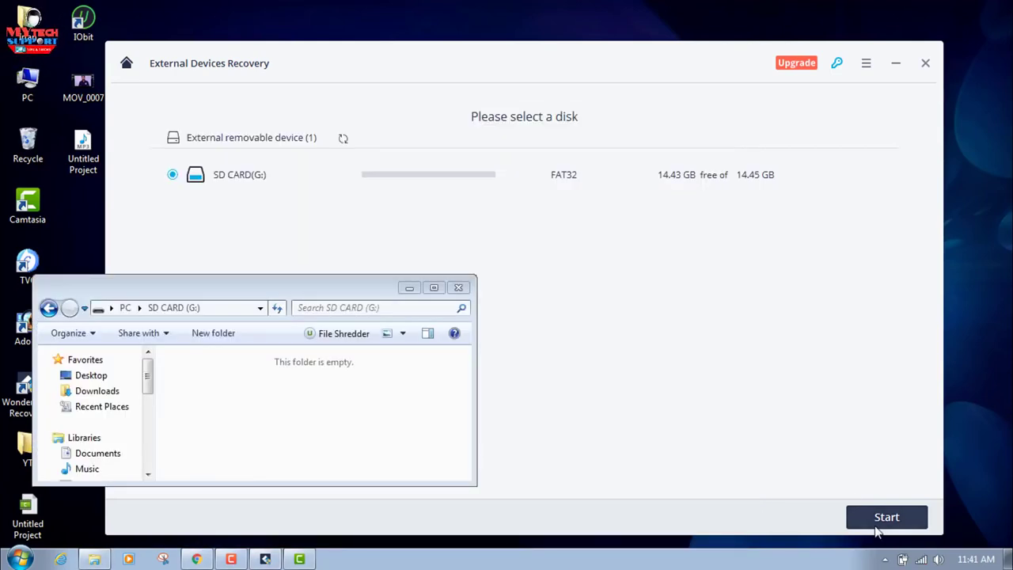
left_click(885, 519)
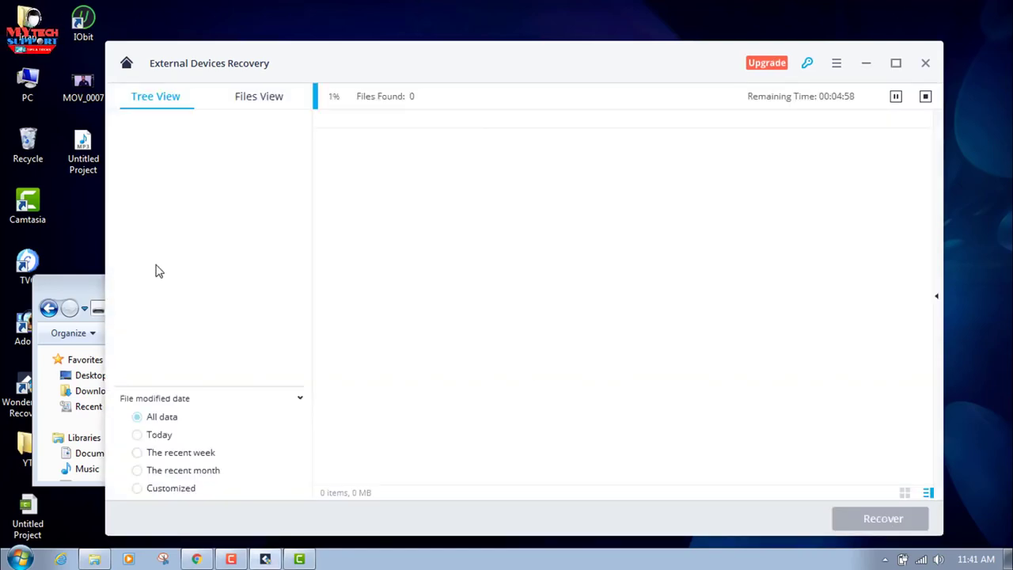
Move the SD card's Explorer window clear of the scan results and stop the running scan.
left_click(72, 294)
left_click_drag(72, 294, 123, 269)
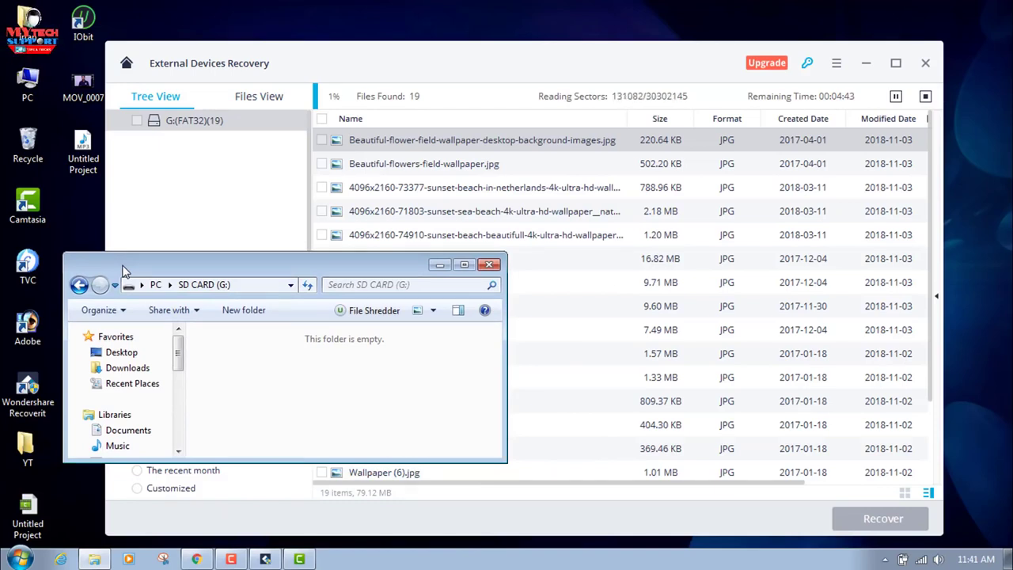
left_click_drag(122, 269, 608, 239)
left_click(924, 95)
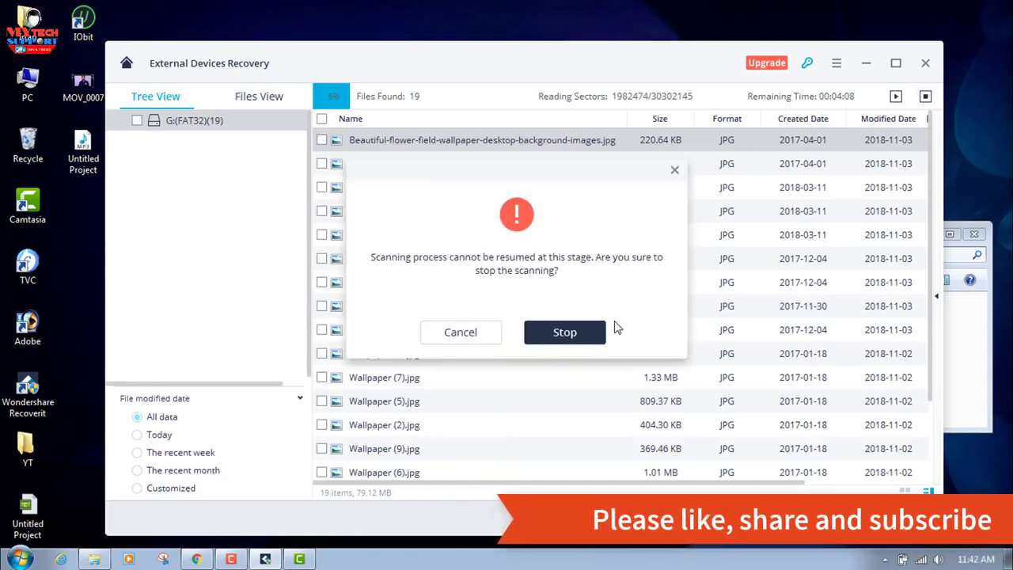
left_click(567, 339)
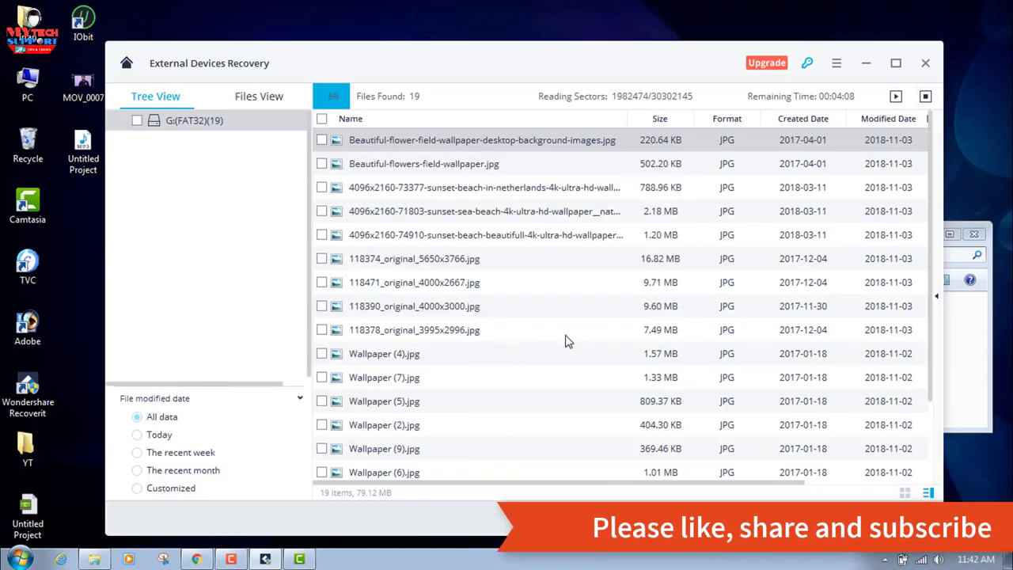
Select all found files and recover them with the free version, saving to G:[SD CARD].
left_click(322, 121)
left_click(882, 521)
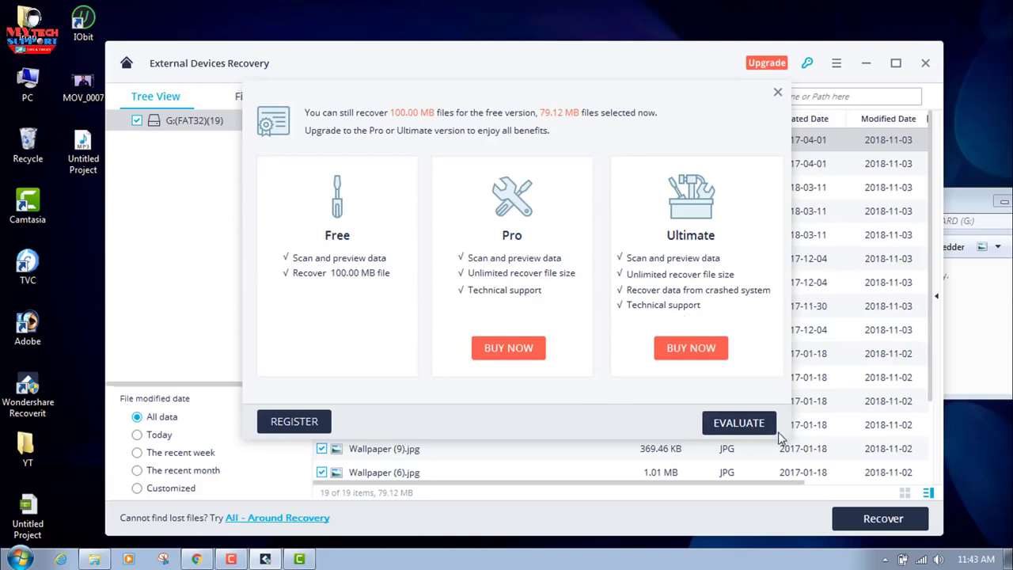
left_click(739, 423)
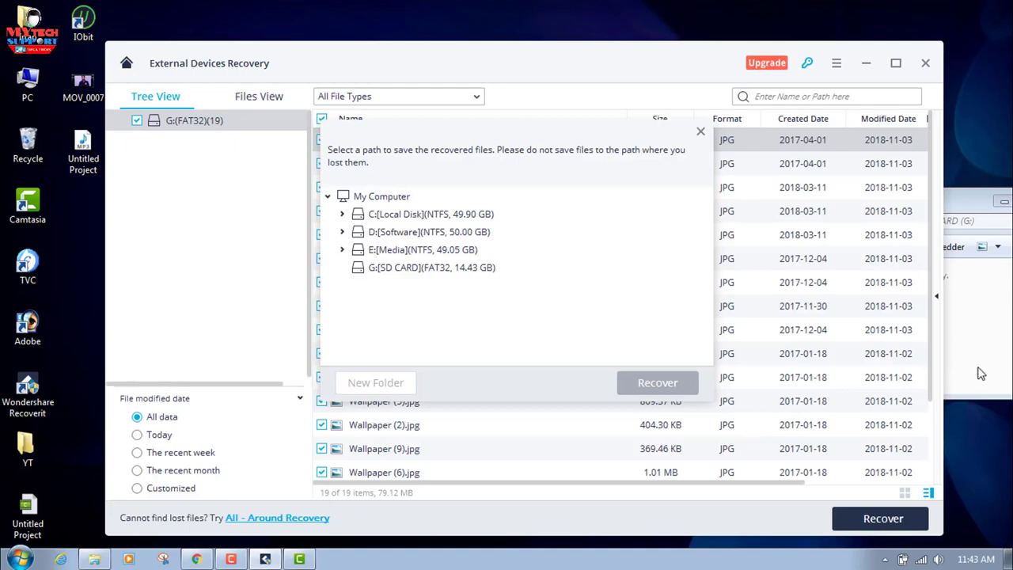
left_click(418, 269)
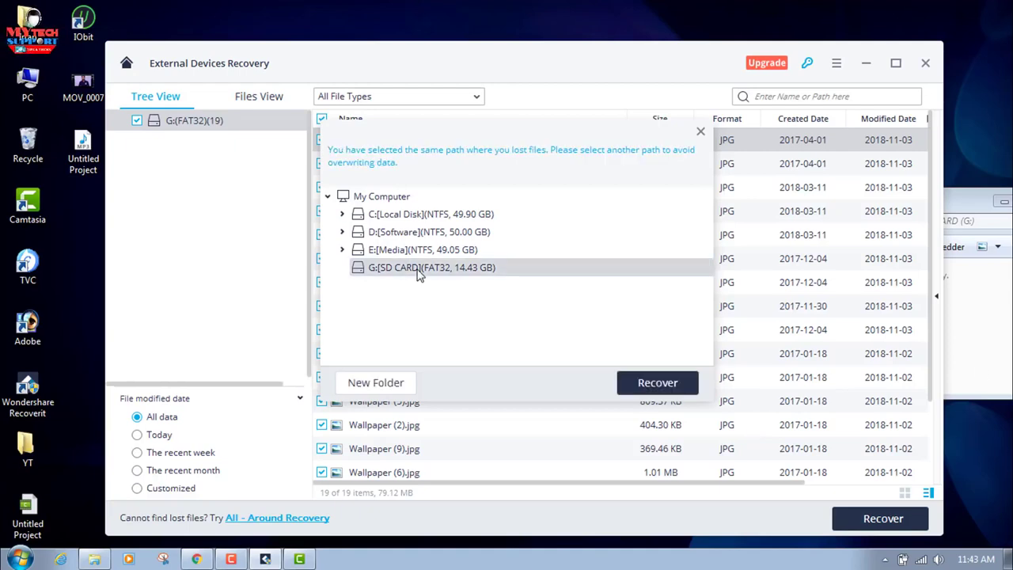
left_click(645, 386)
left_click(564, 305)
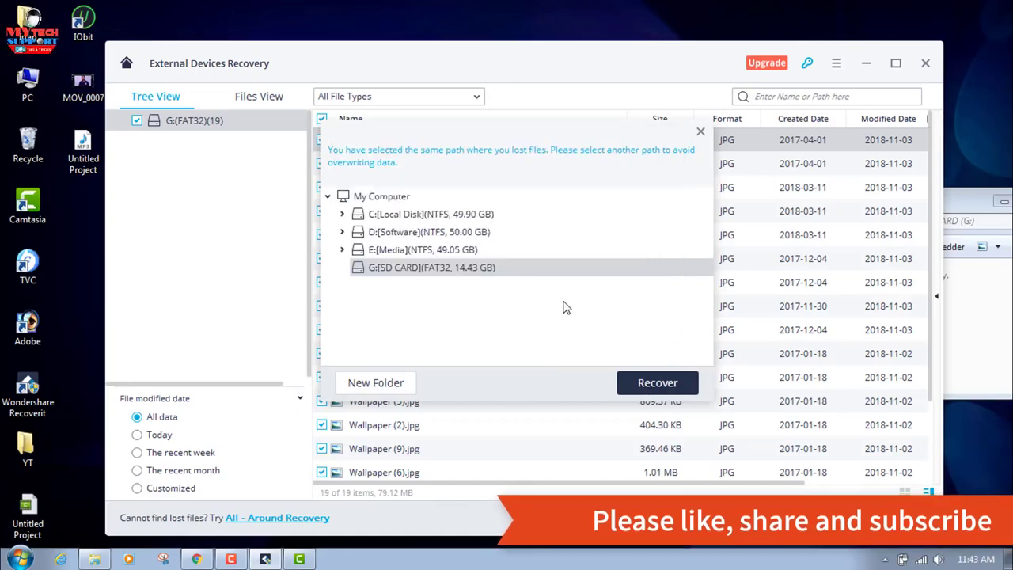
Bring the SD card's Explorer window into view during the recovery and acknowledge the completed recovery.
left_click(961, 212)
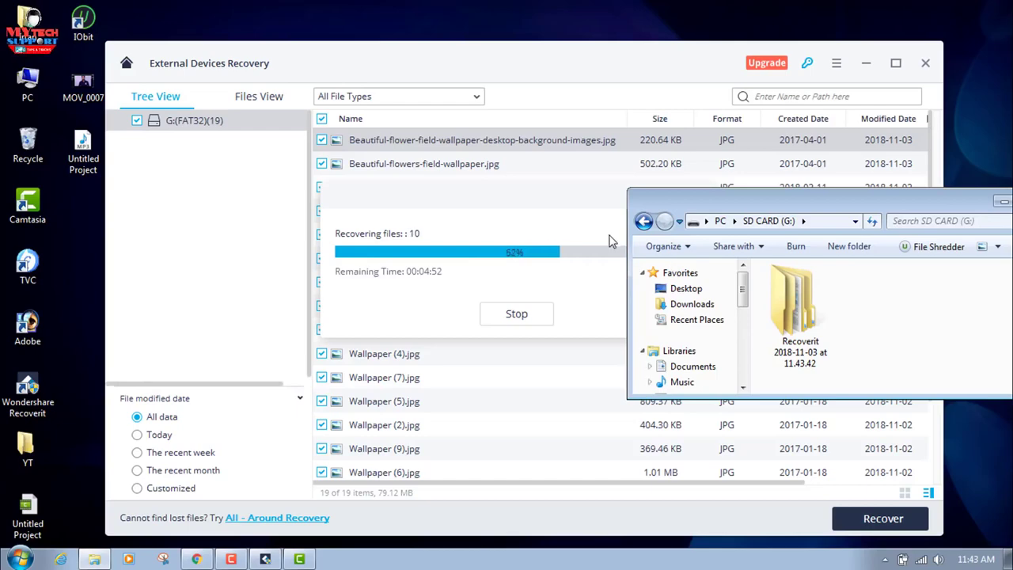
left_click_drag(756, 208, 501, 400)
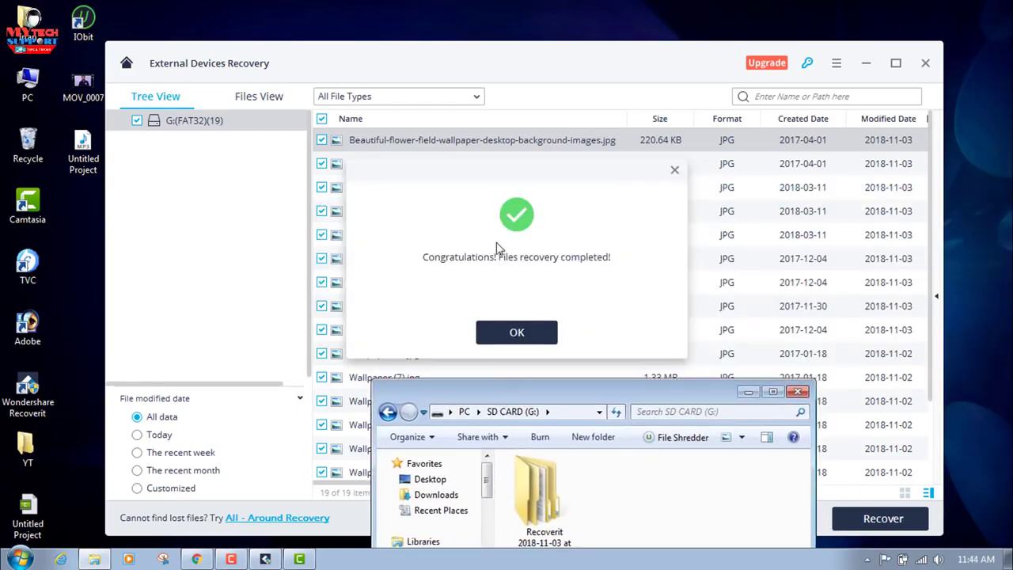
left_click(535, 335)
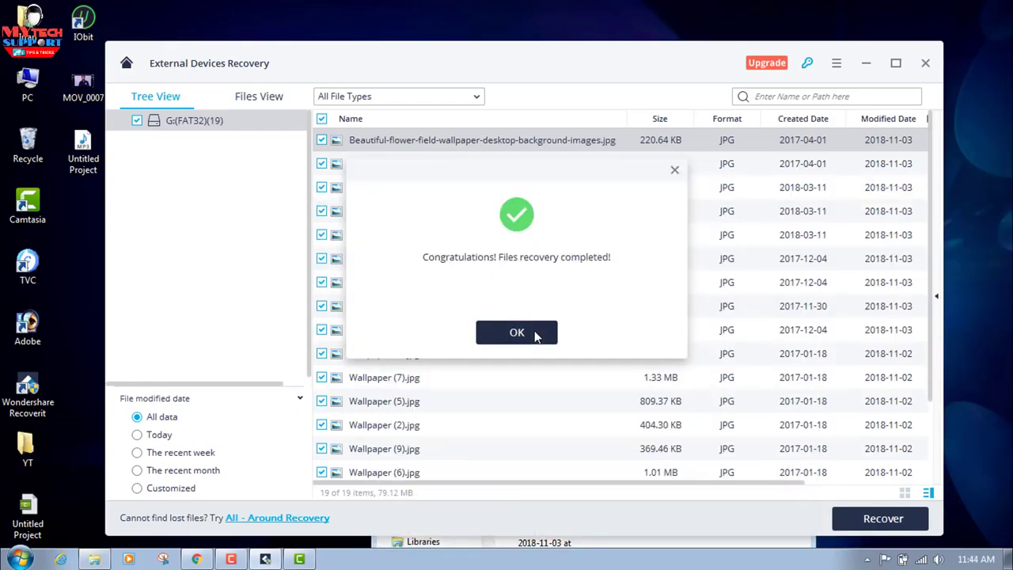
Open the G subfolder of the Recoverit folder on the SD card, maximize the window and show the files as thumbnails.
left_click(96, 559)
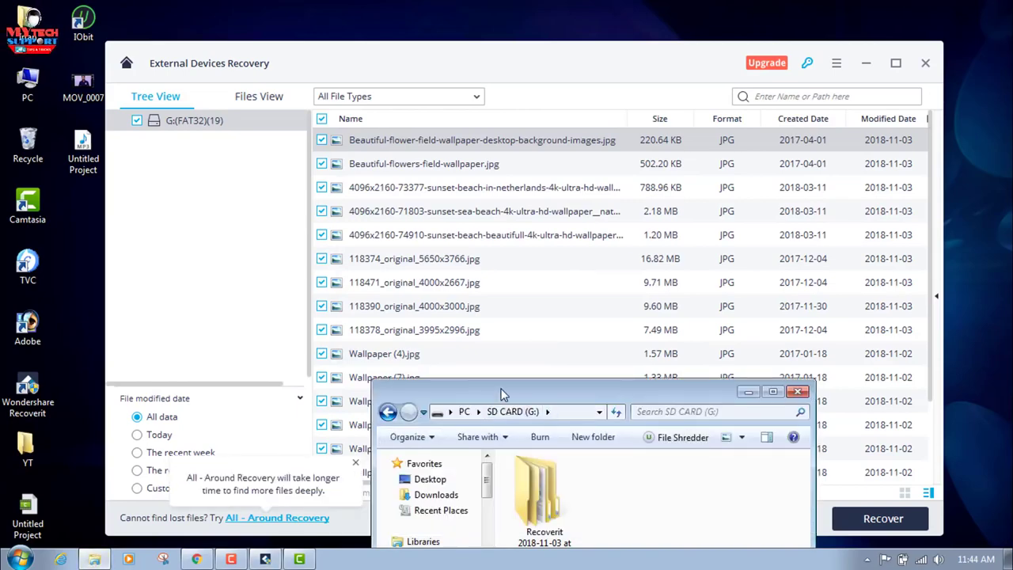
left_click_drag(501, 394, 489, 147)
double_click(508, 275)
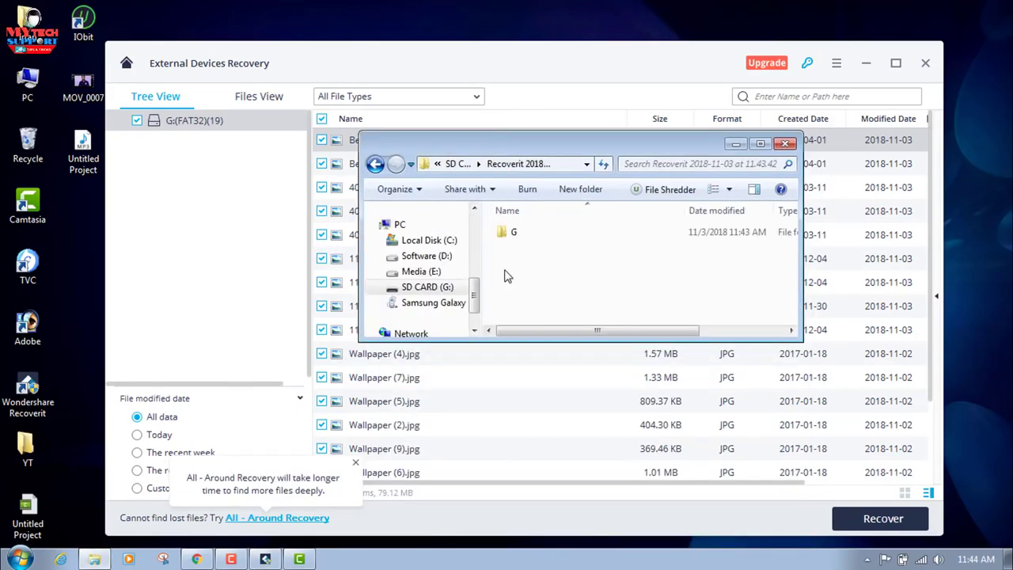
double_click(523, 233)
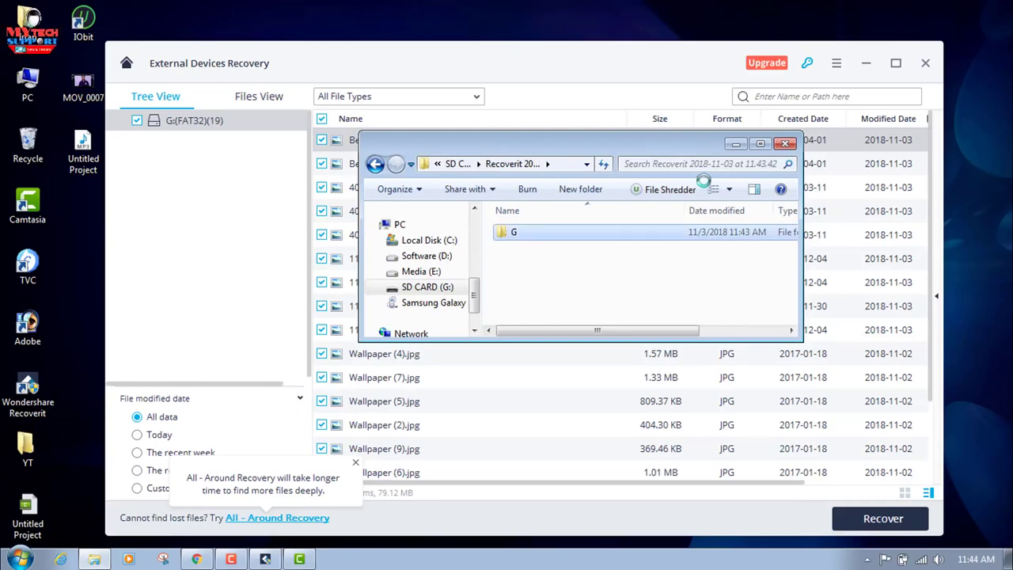
left_click(759, 145)
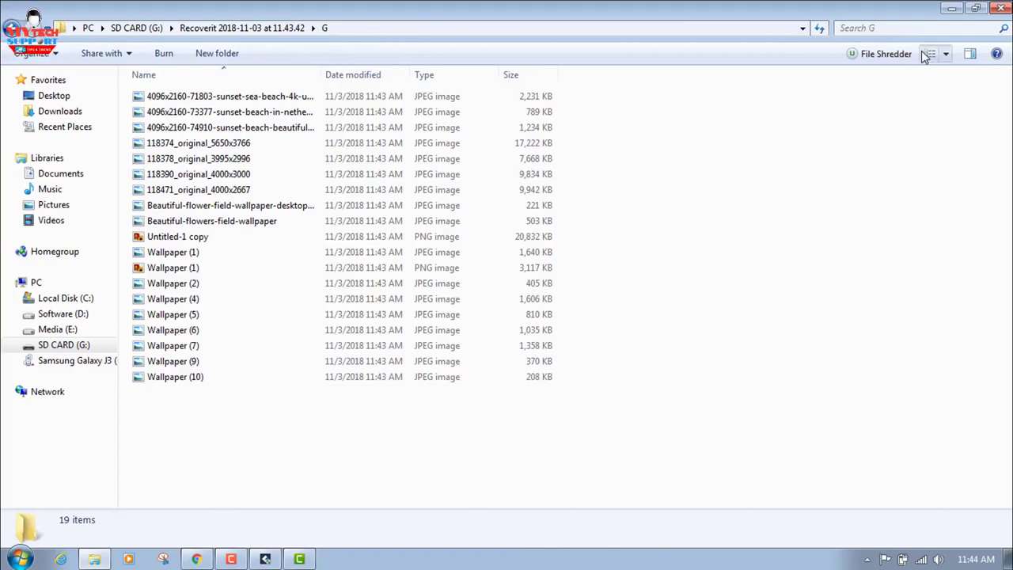
left_click(926, 55)
left_click(268, 239)
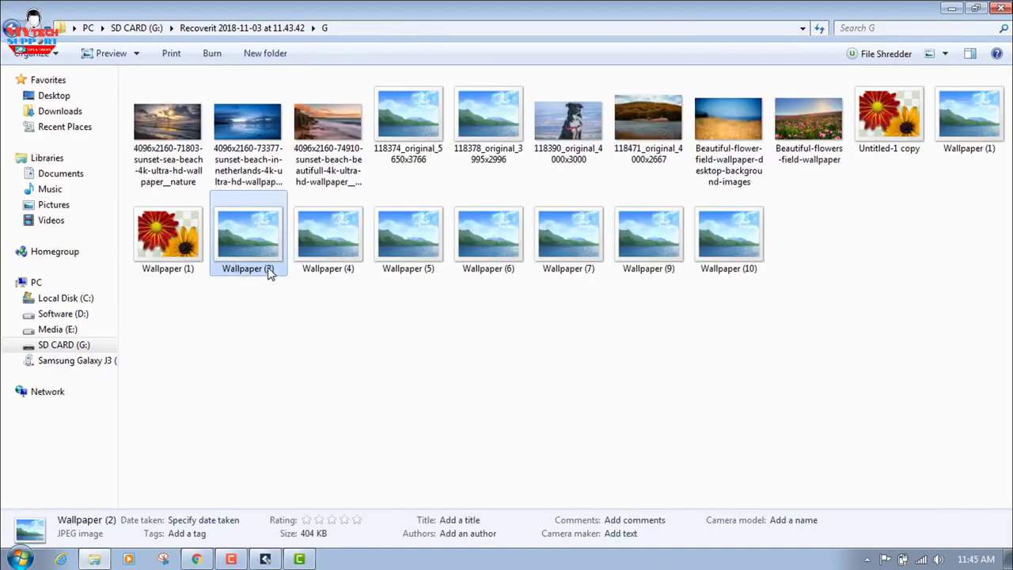
View the recovered pictures one after another in Windows Photo Viewer, starting with the 71803 sunset sea beach wallpaper.
double_click(167, 138)
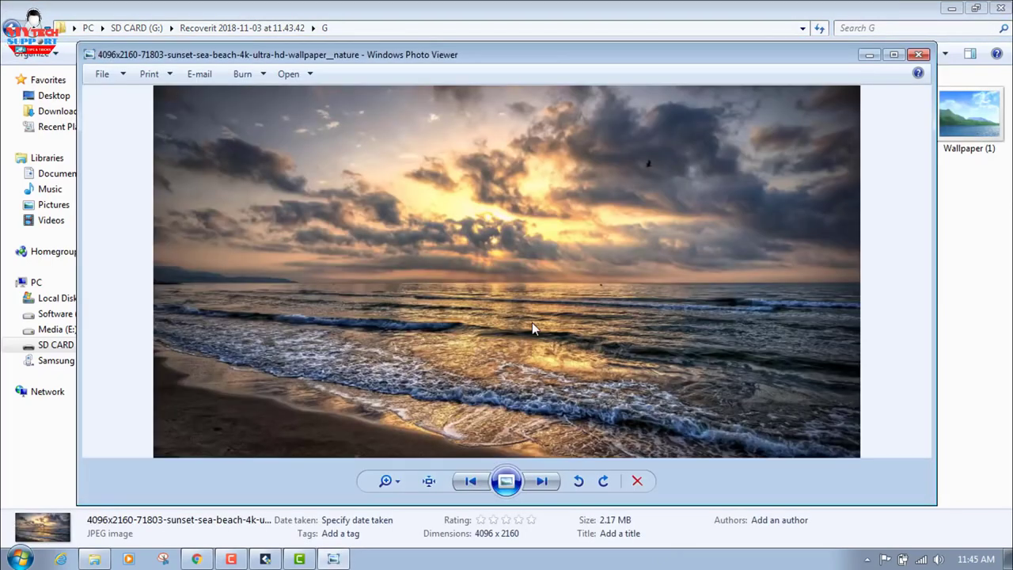
key("Right")
key("Right")
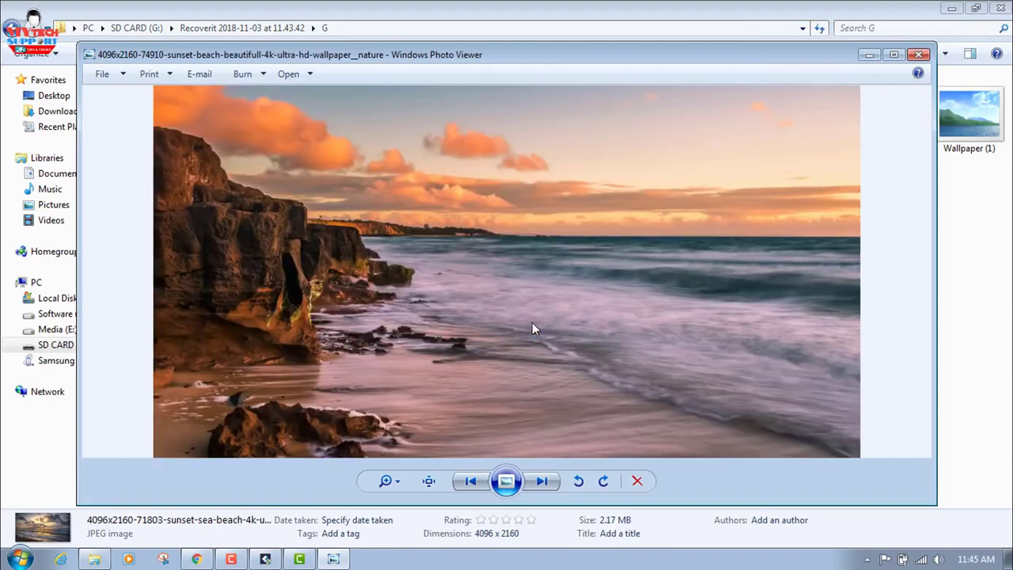
key("Right")
key("Right")
key("Right")
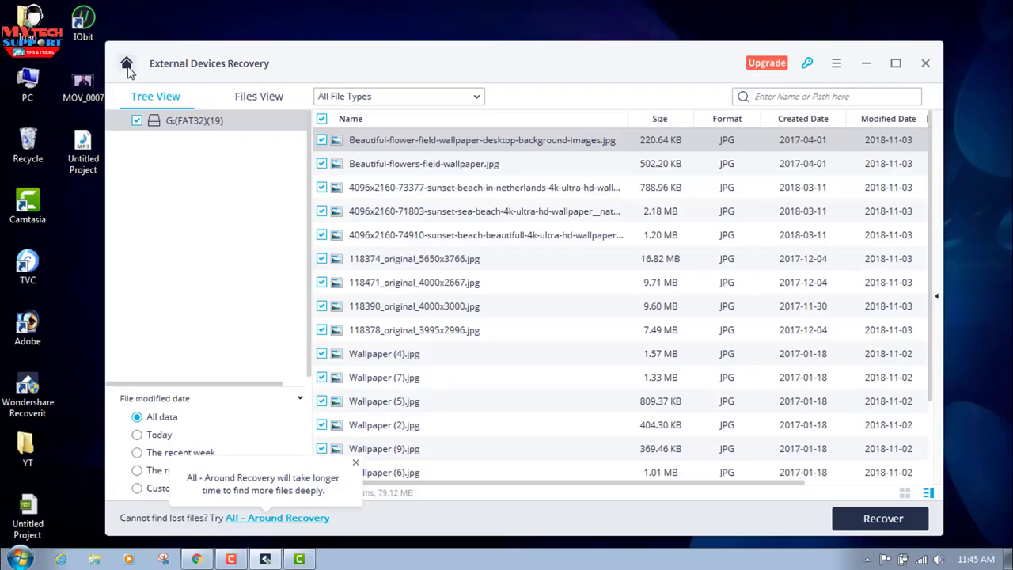
Return to Recoverit's home screen, discarding the scan results.
left_click(127, 67)
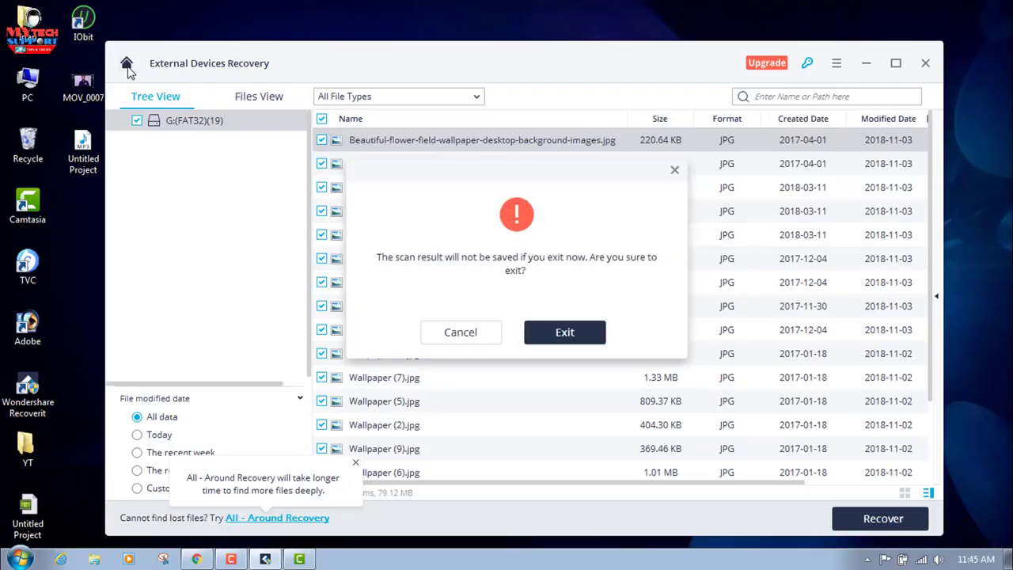
left_click(568, 339)
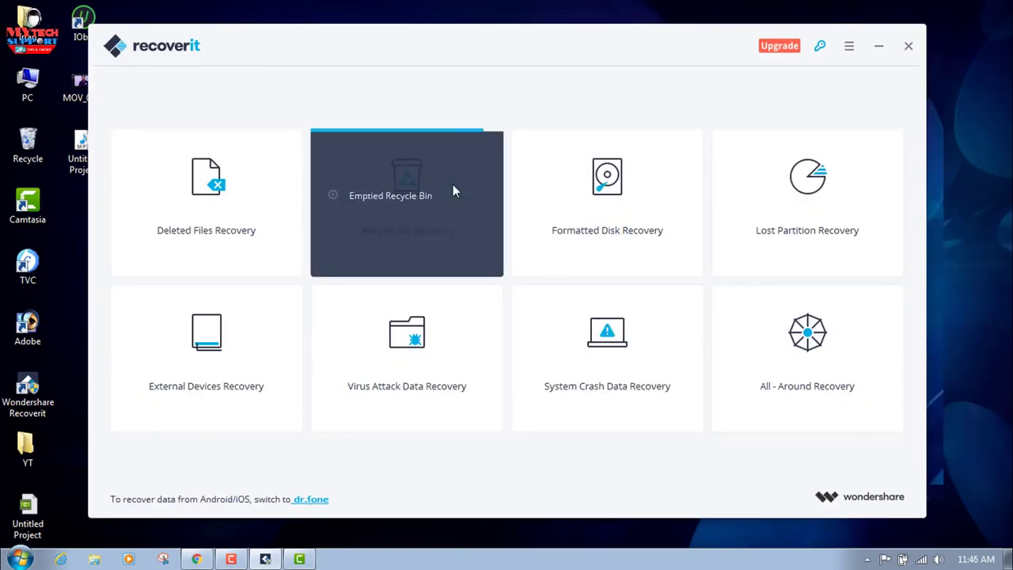